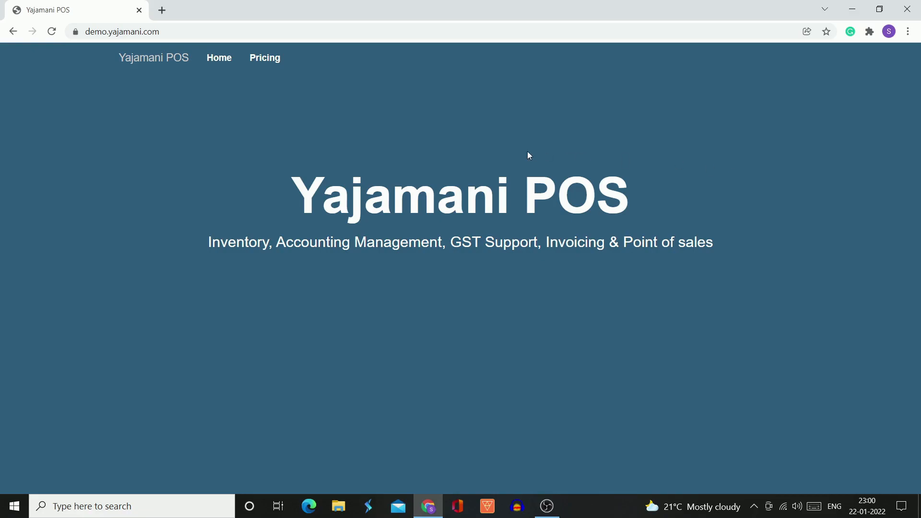
Open the dashboard from the landing page and display the list of existing sales quotations.
click(224, 62)
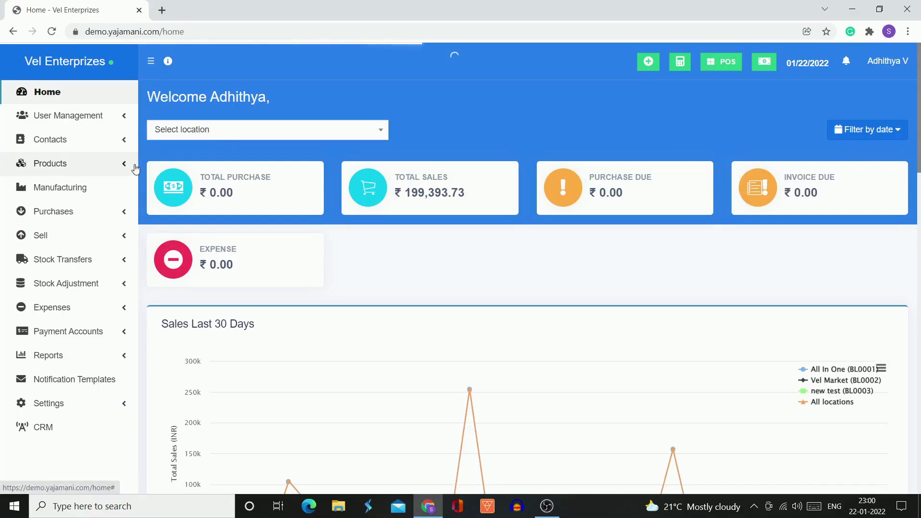
click(123, 236)
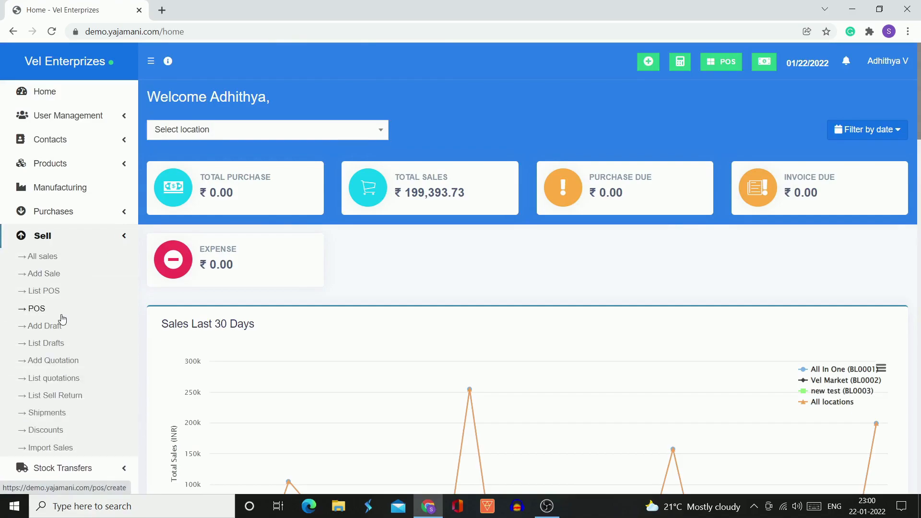
click(54, 379)
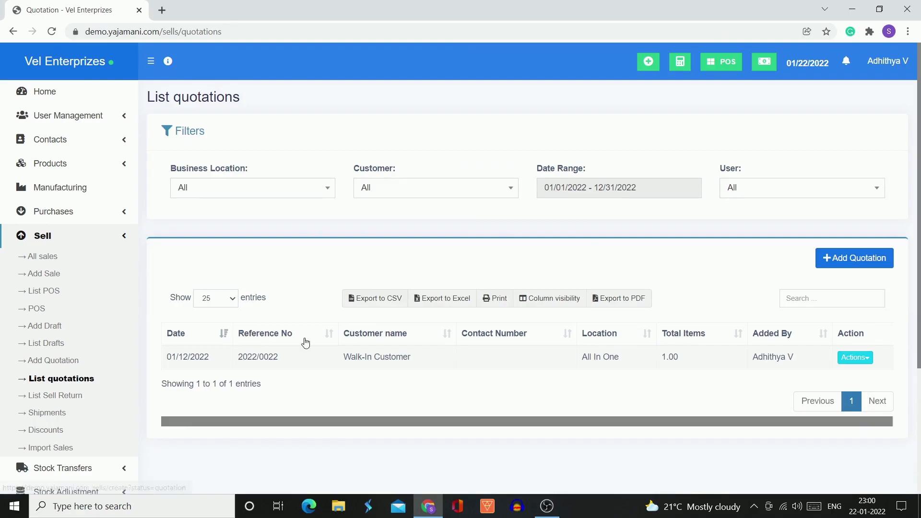
scroll(331, 386, down, 1)
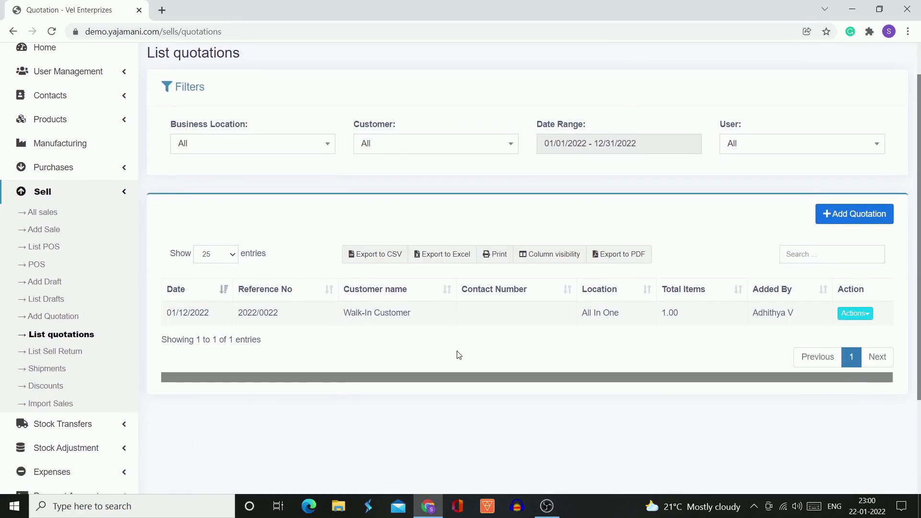
scroll(567, 354, up, 1)
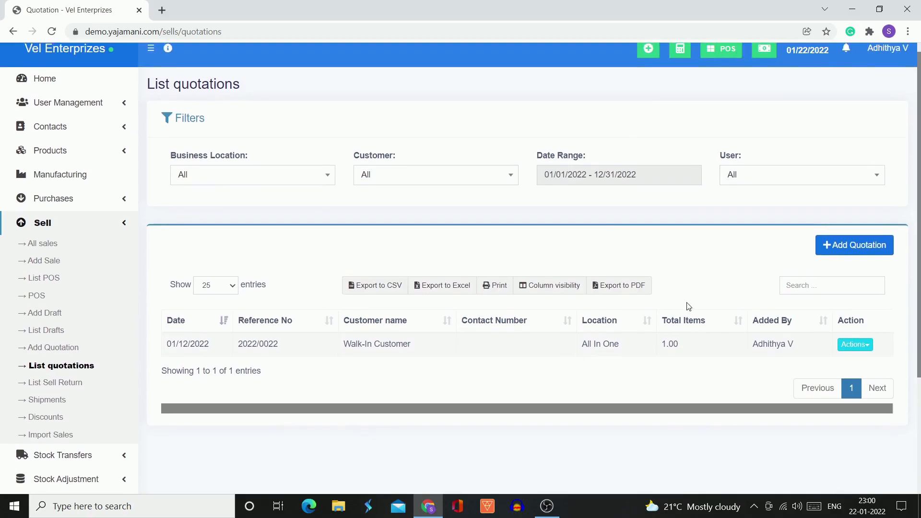
Start a new quotation and look over the fields of its blank form.
click(853, 252)
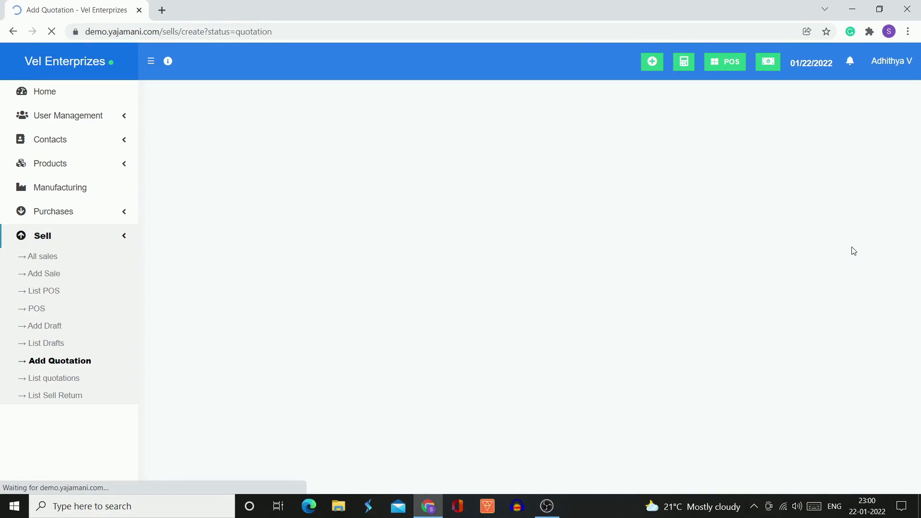
scroll(289, 349, down, 9)
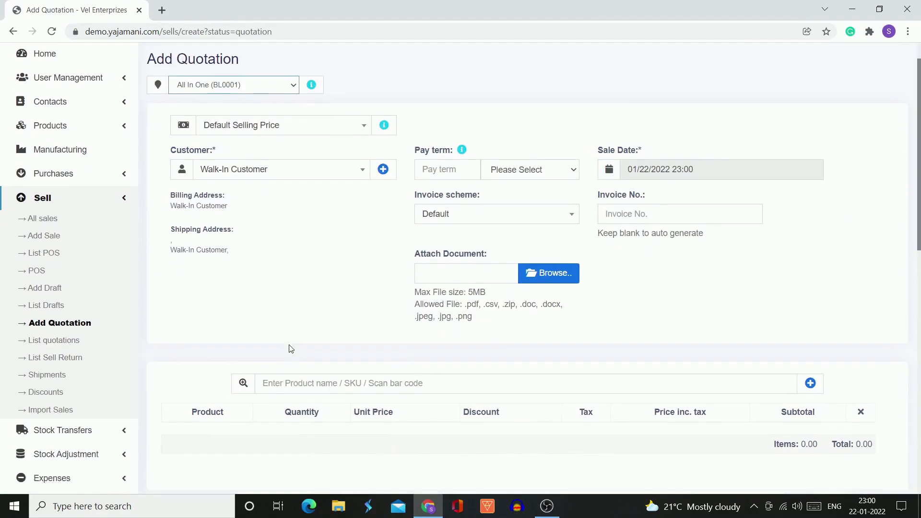
scroll(289, 345, down, 4)
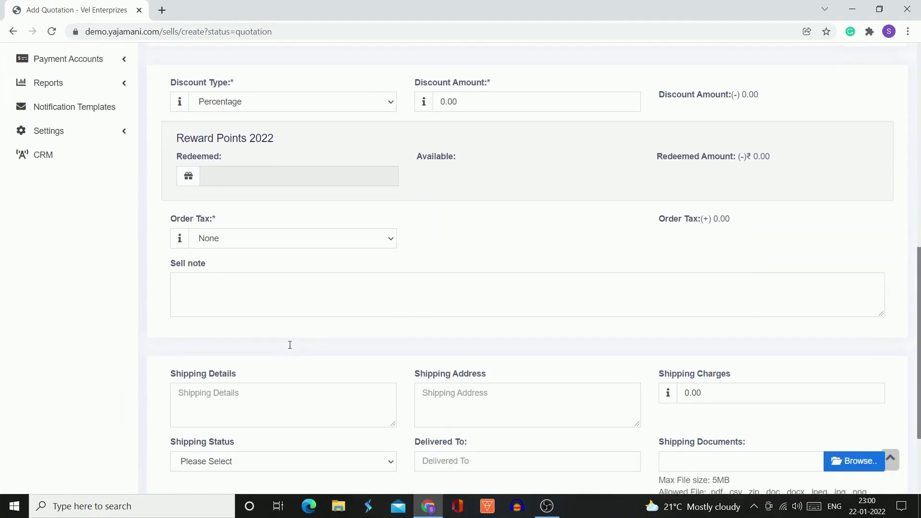
scroll(290, 345, up, 13)
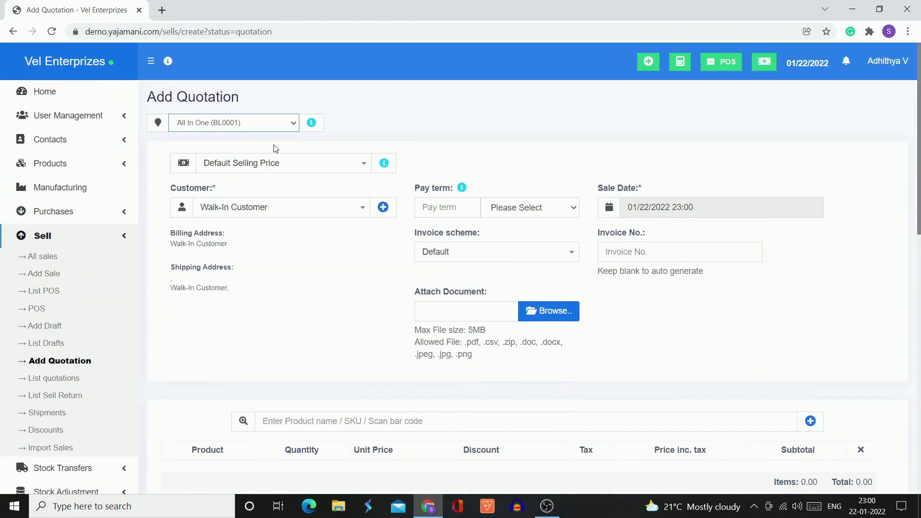
Choose All In One (BL0001) as the quotation's business location and Default Selling Price as its price group.
click(281, 130)
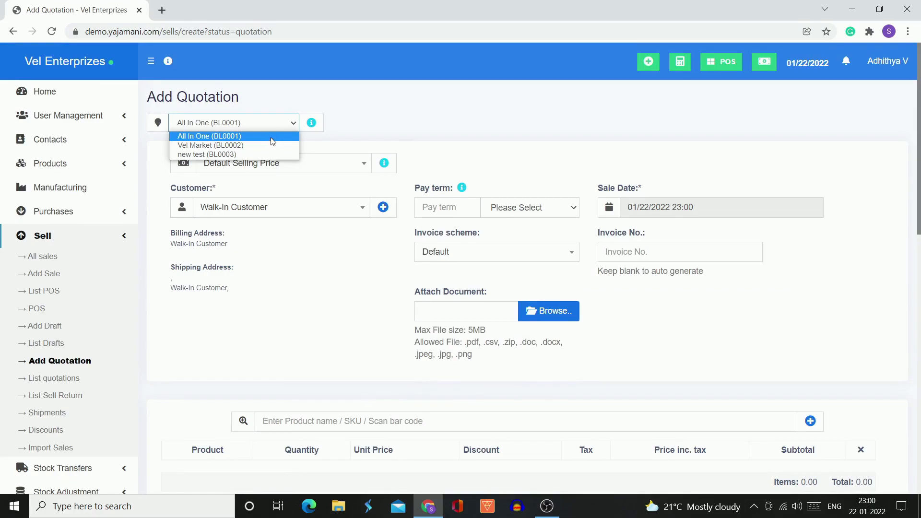
click(270, 137)
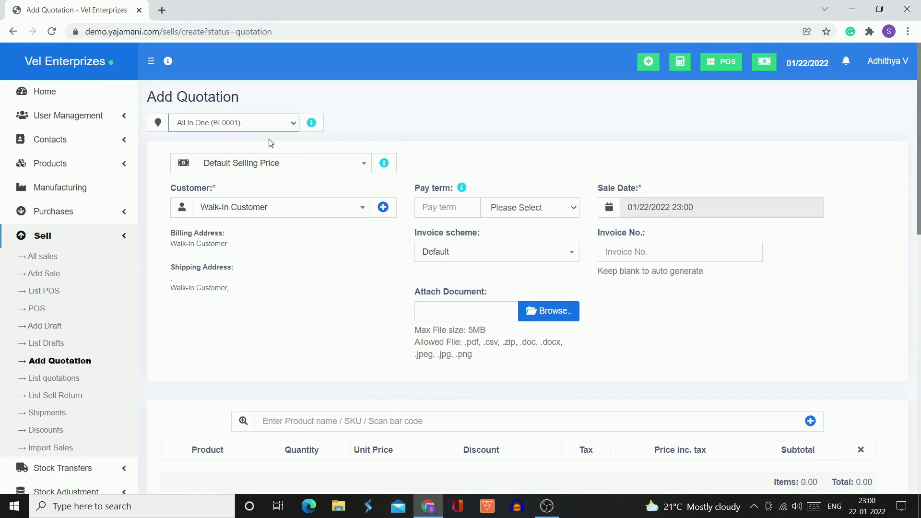
click(284, 165)
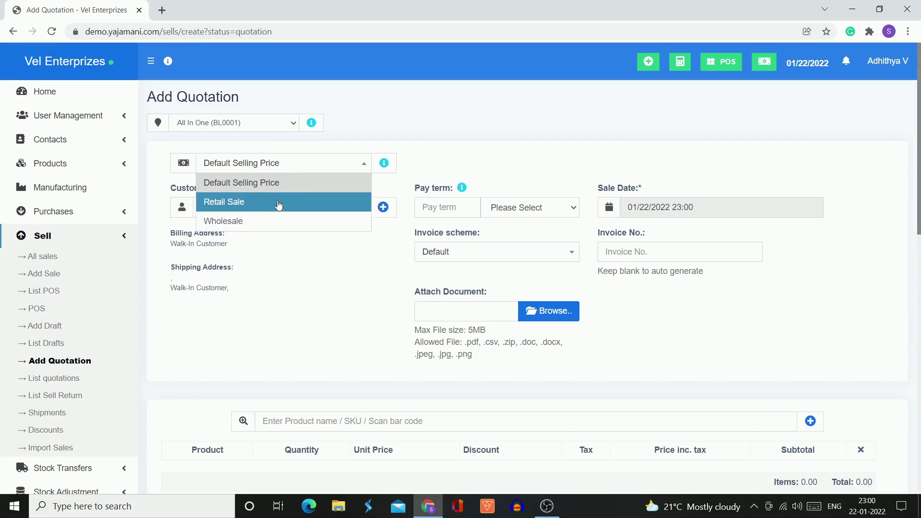
click(281, 186)
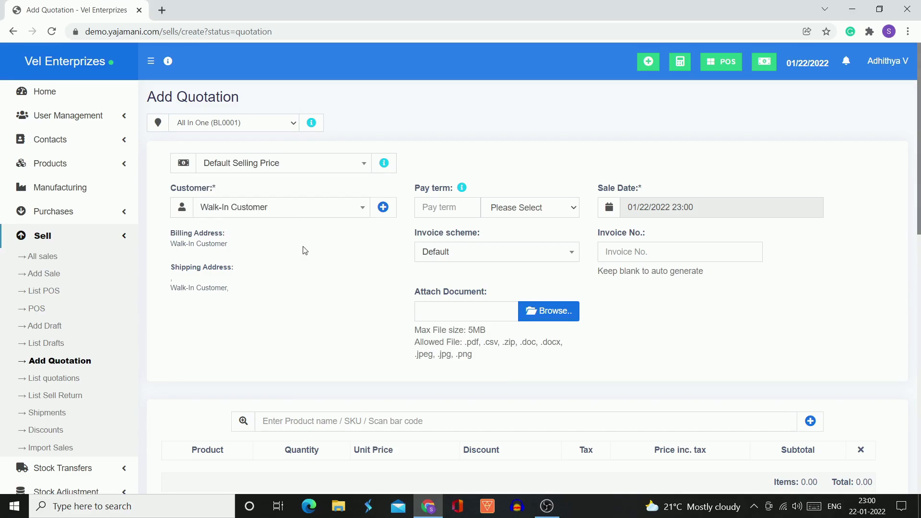
click(294, 213)
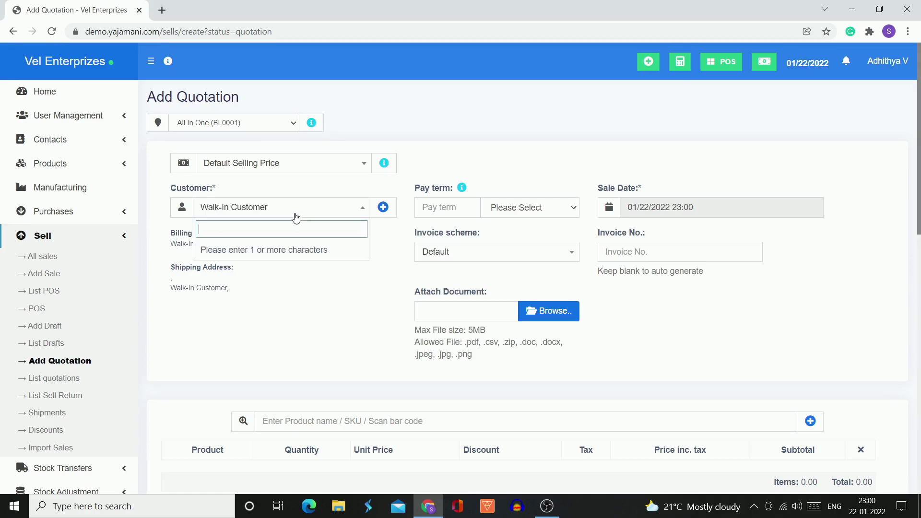
click(326, 305)
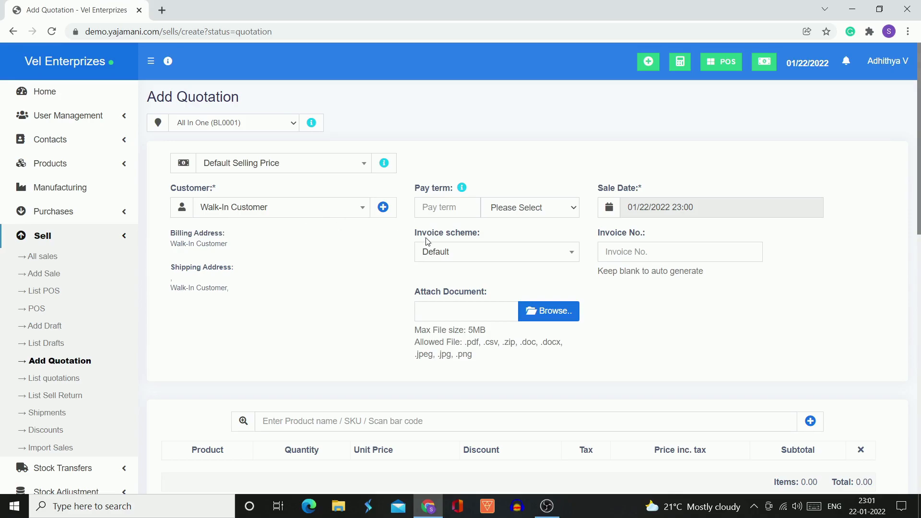
Set the quotation's pay term to 12 Days and choose the Default invoice scheme.
click(448, 210)
text(12)
click(510, 214)
click(511, 247)
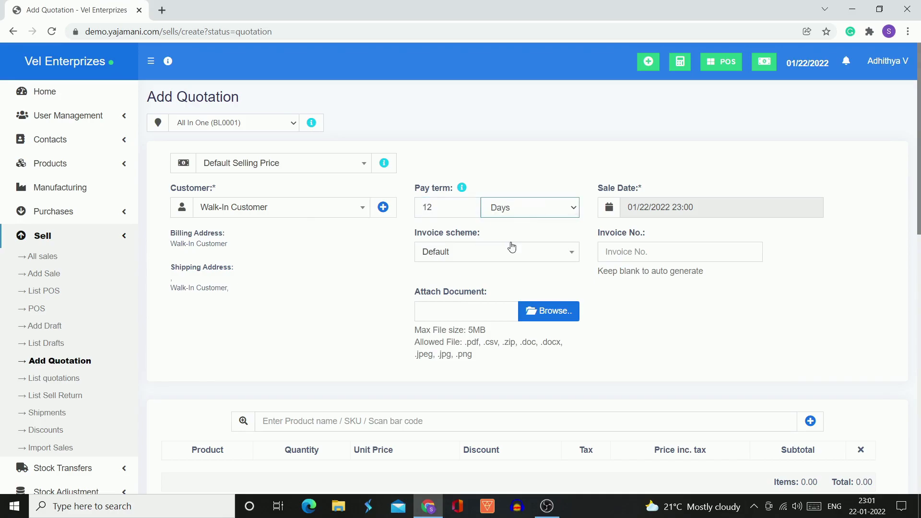
click(581, 229)
click(482, 252)
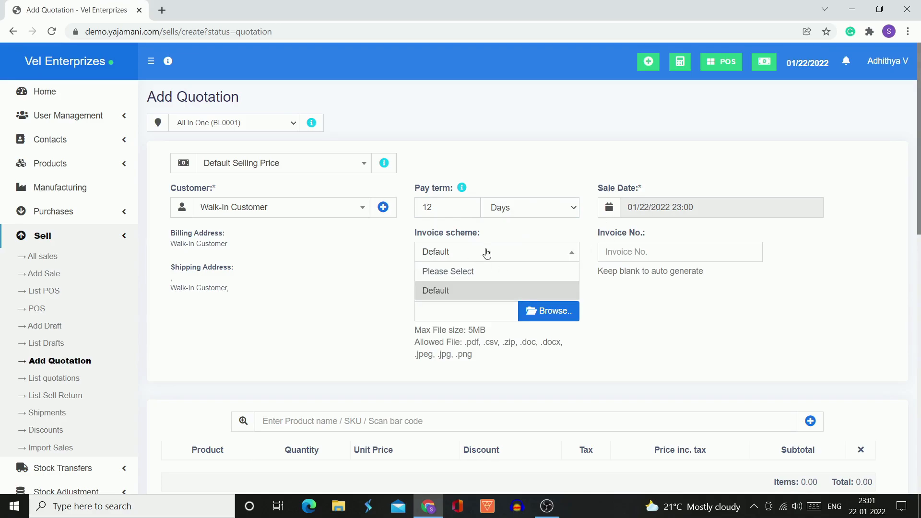
click(484, 292)
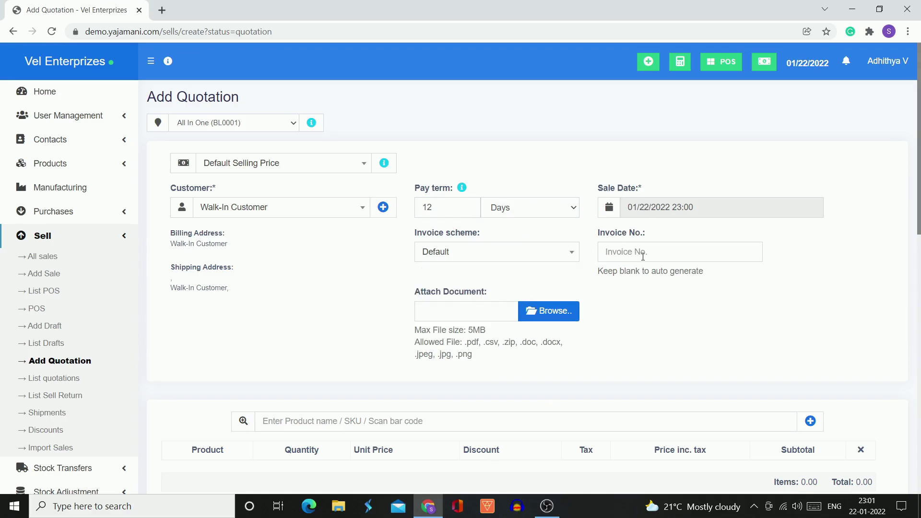
Search the products for "ip" and add IPhone 13 (SWW0088) to the quotation.
scroll(613, 323, down, 1)
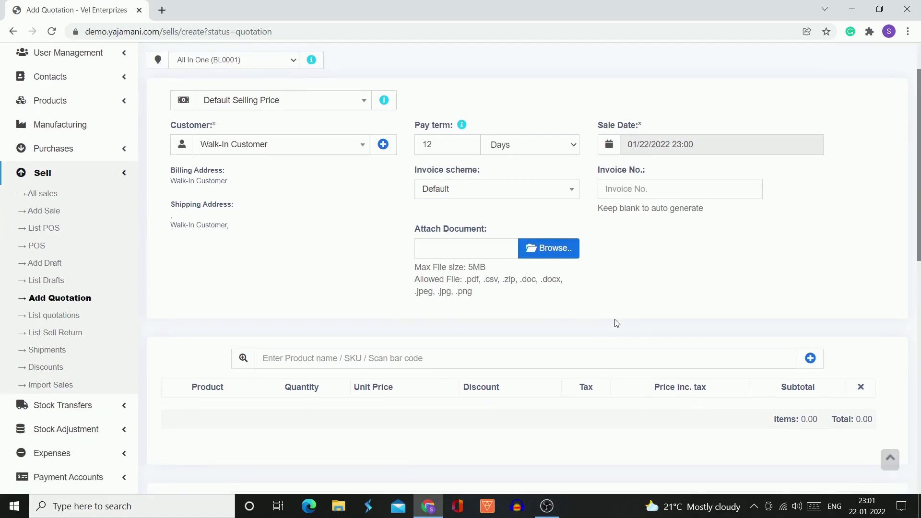
scroll(403, 323, down, 1)
click(382, 285)
scroll(409, 361, down, 1)
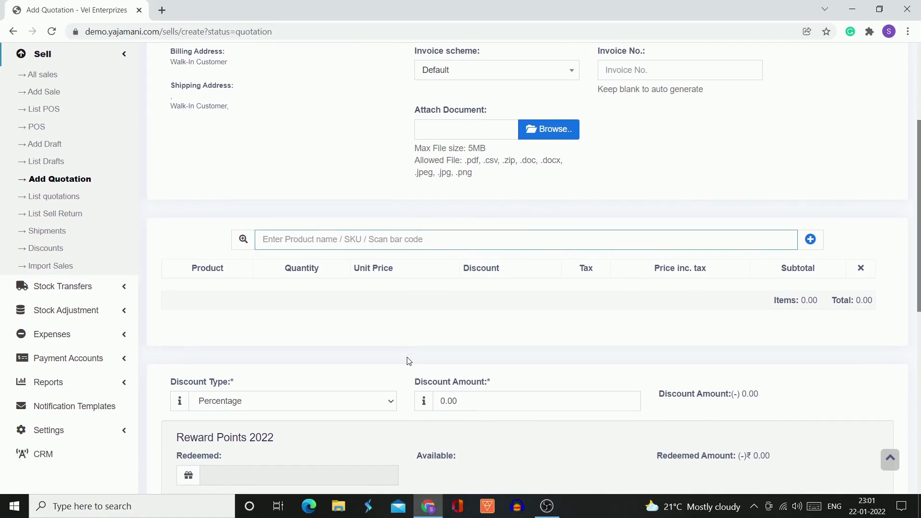
text(ip)
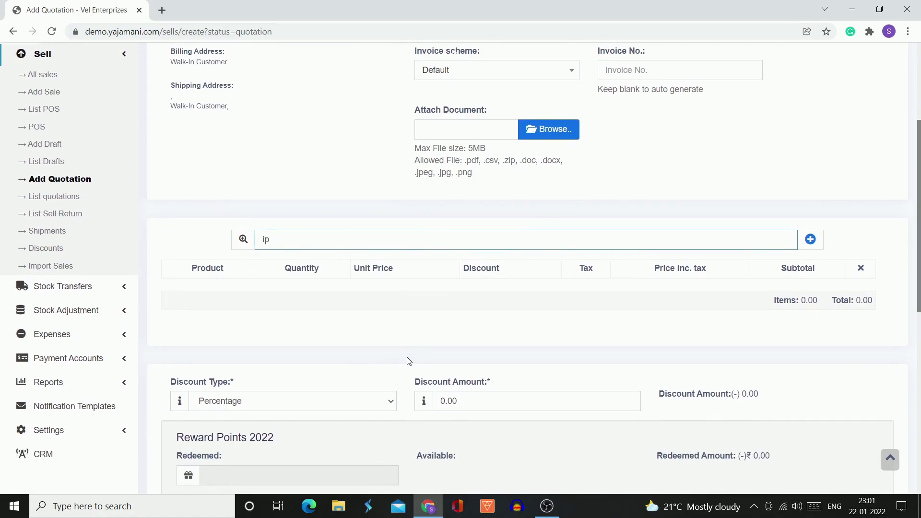
scroll(342, 346, down, 3)
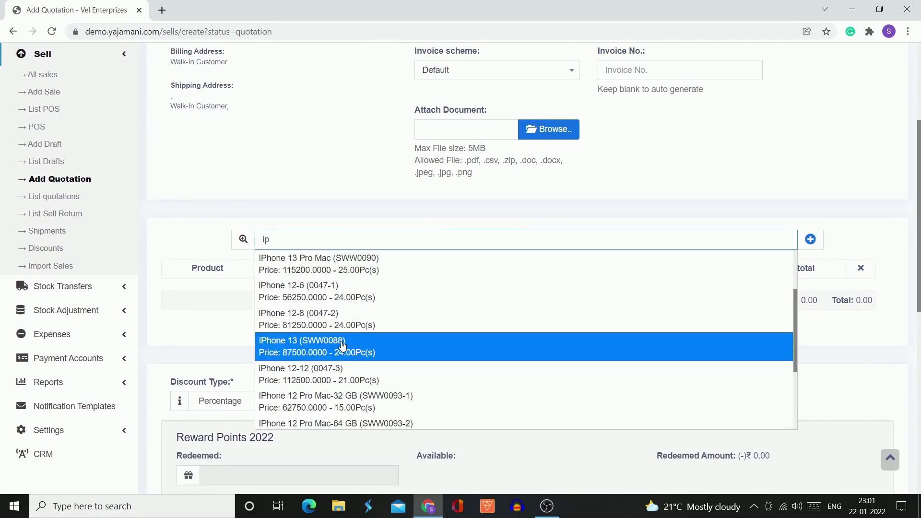
click(342, 345)
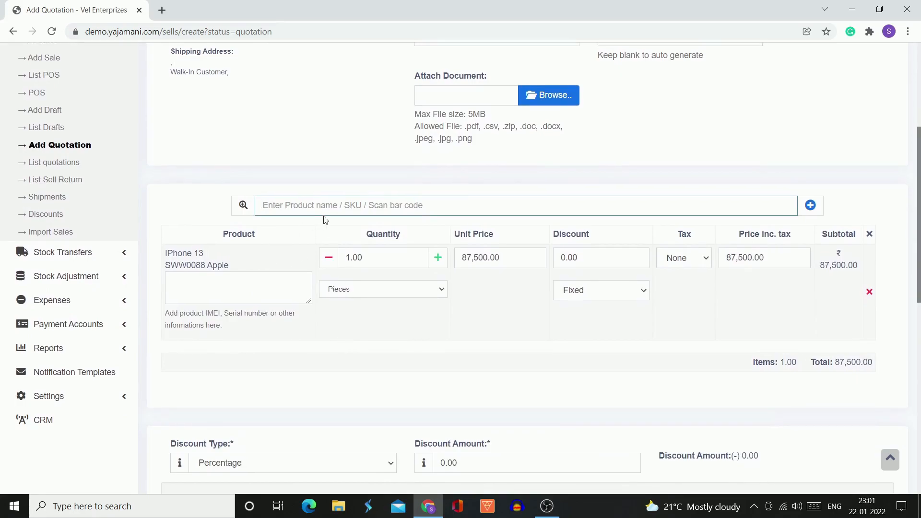
Search the products for "ip" again and add IPhone 12 Pro Mac-128 GB (SWW0093-3) as another quotation line.
text(ip)
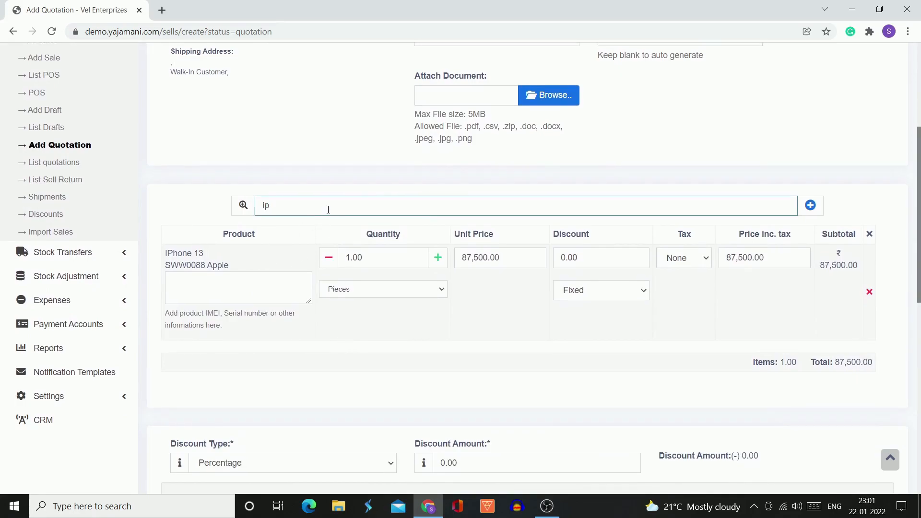
scroll(352, 346, down, 2)
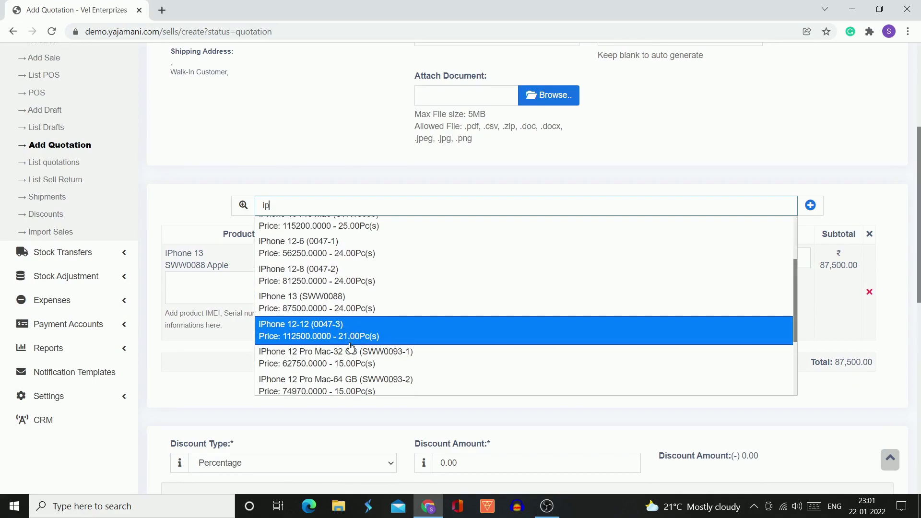
scroll(351, 346, down, 2)
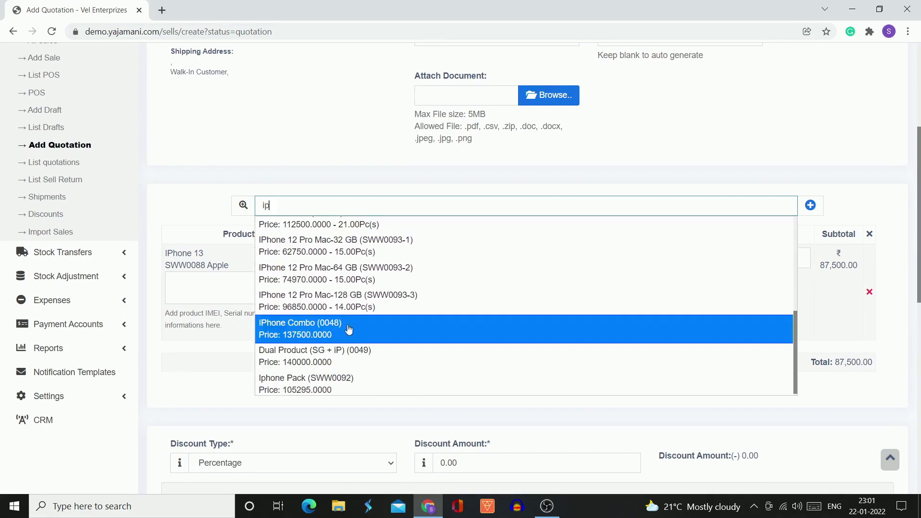
click(352, 302)
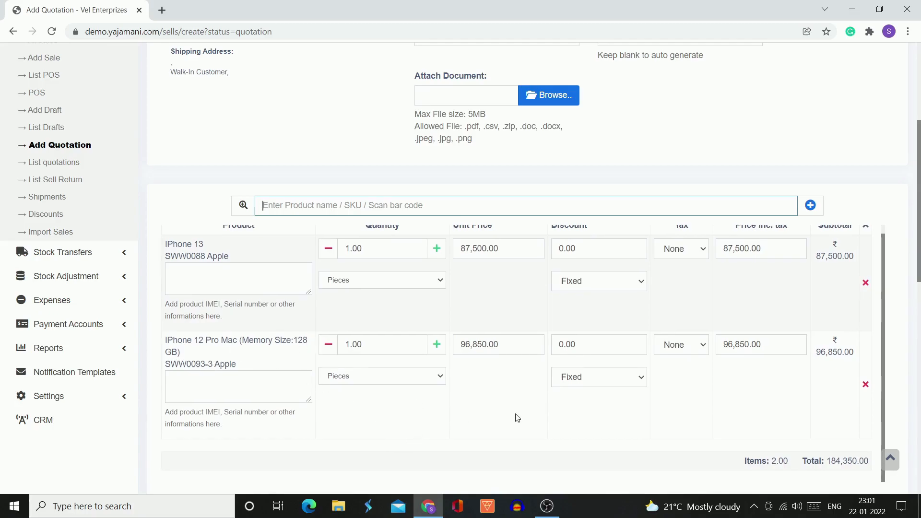
scroll(517, 418, up, 1)
scroll(517, 418, down, 1)
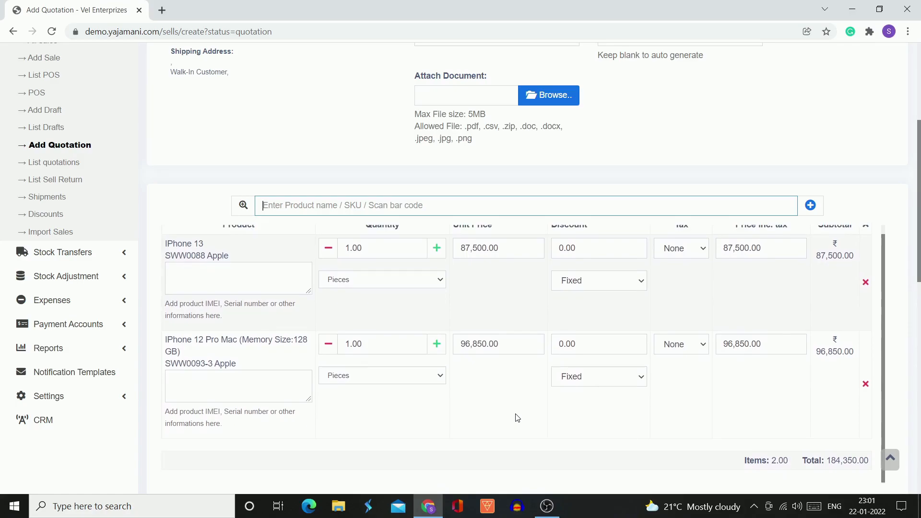
Apply a Percentage discount of 10 to the whole quotation.
scroll(651, 175, down, 5)
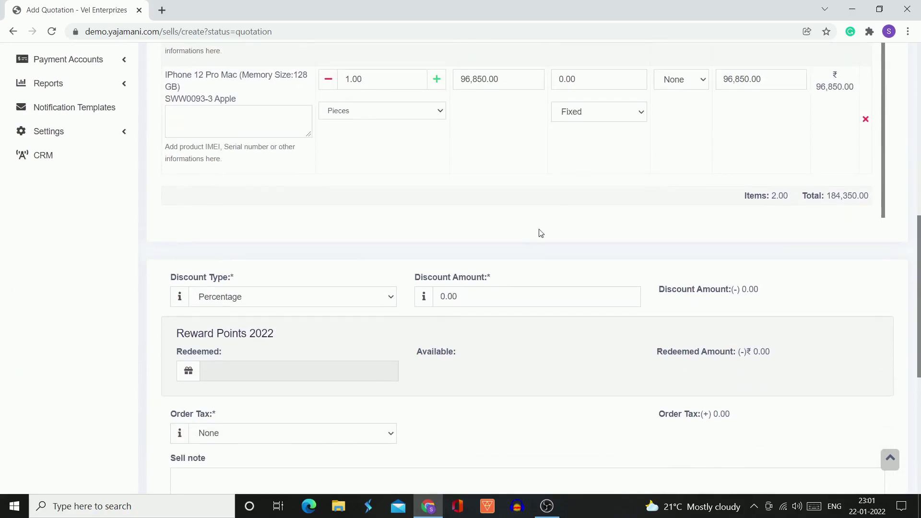
scroll(455, 277, down, 2)
click(391, 216)
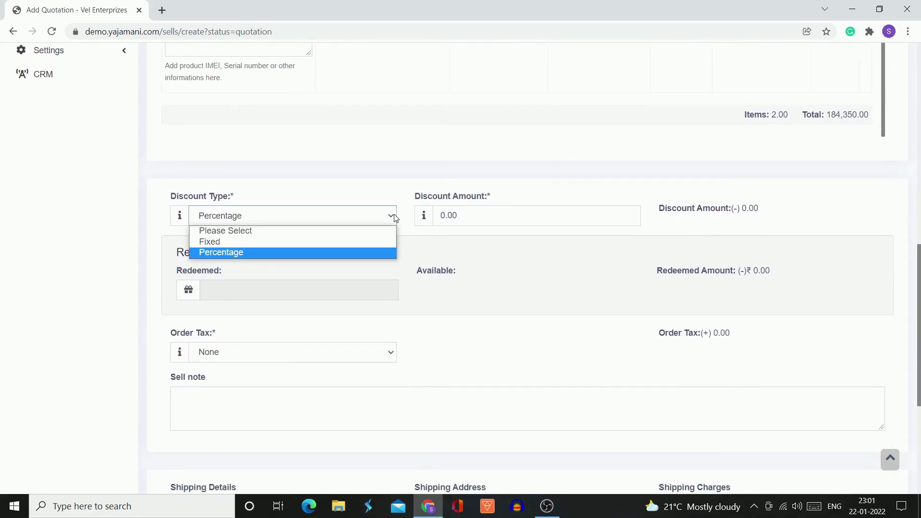
click(360, 253)
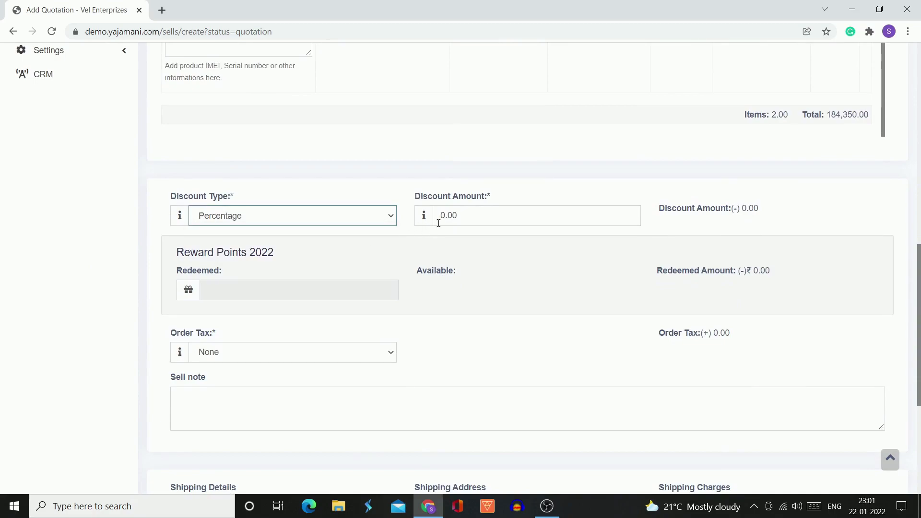
click(461, 217)
text(10)
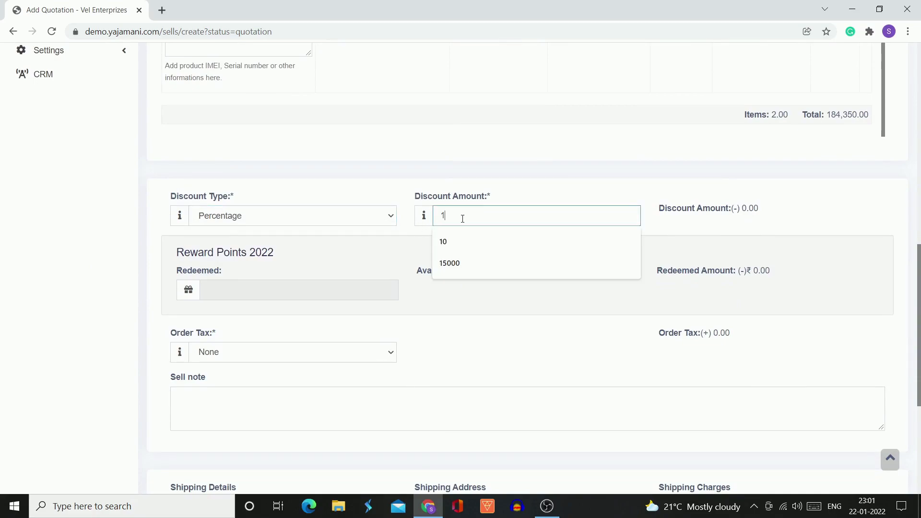
click(491, 279)
scroll(489, 280, down, 1)
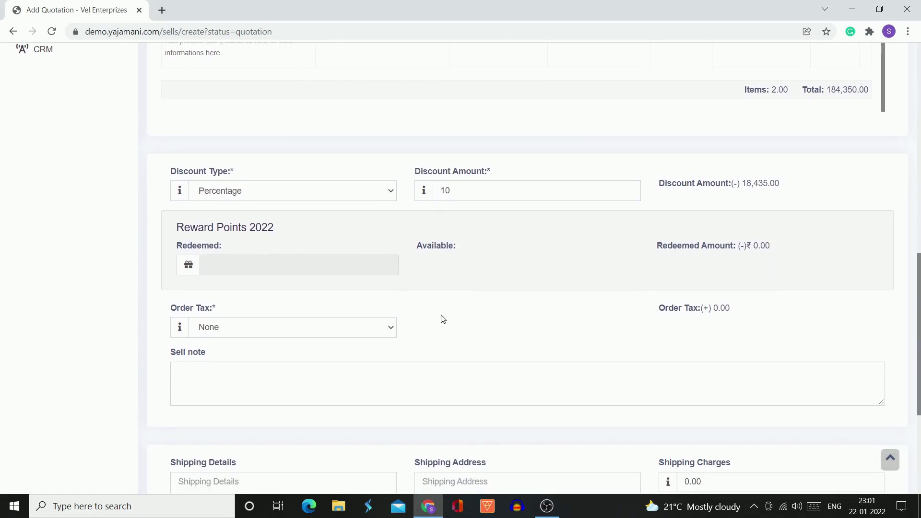
scroll(440, 318, up, 8)
scroll(297, 127, up, 1)
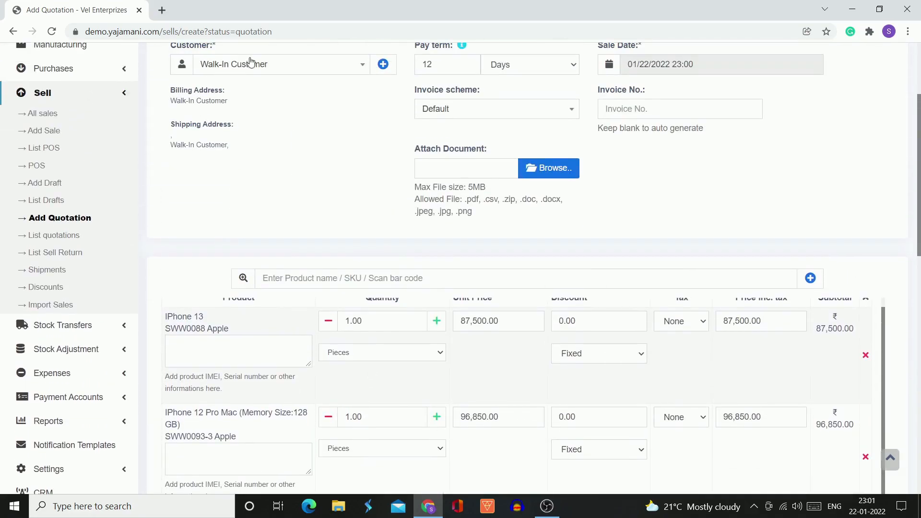
scroll(320, 220, down, 6)
scroll(322, 221, down, 4)
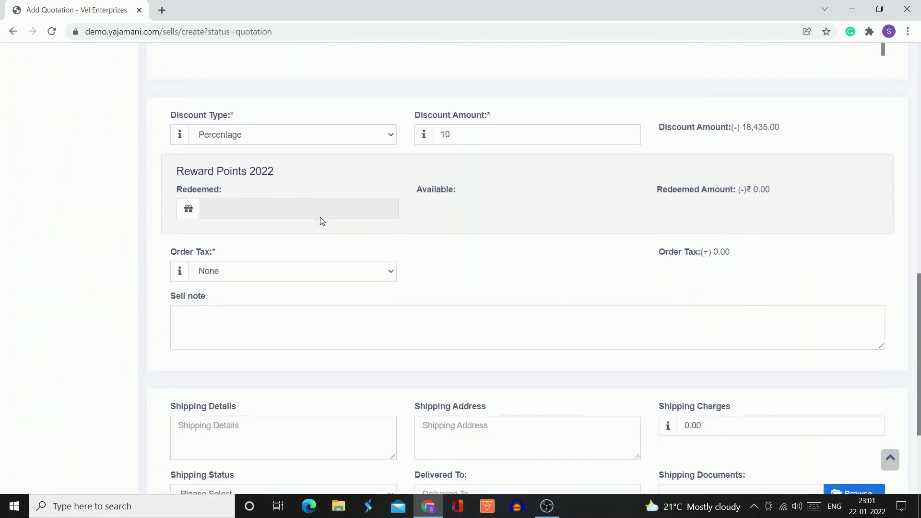
Set the quotation's order tax to VAT@5%.
click(310, 262)
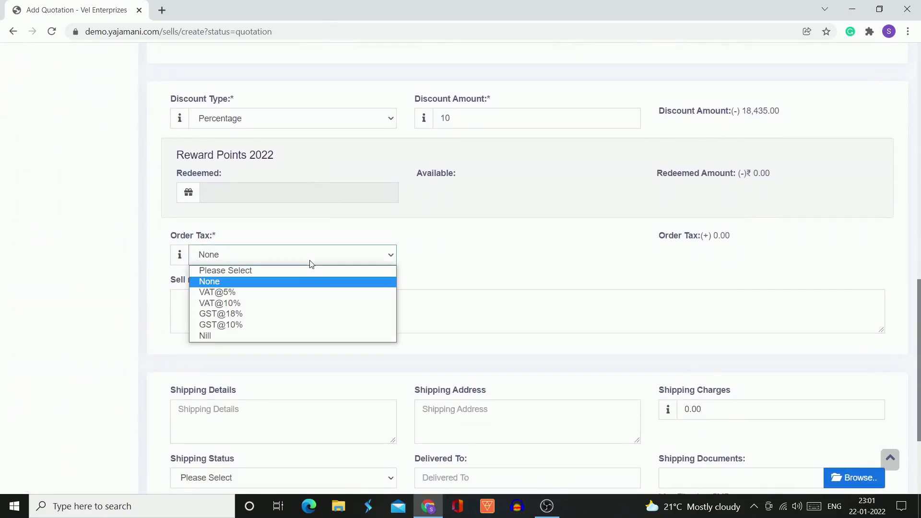
click(306, 297)
scroll(495, 279, down, 1)
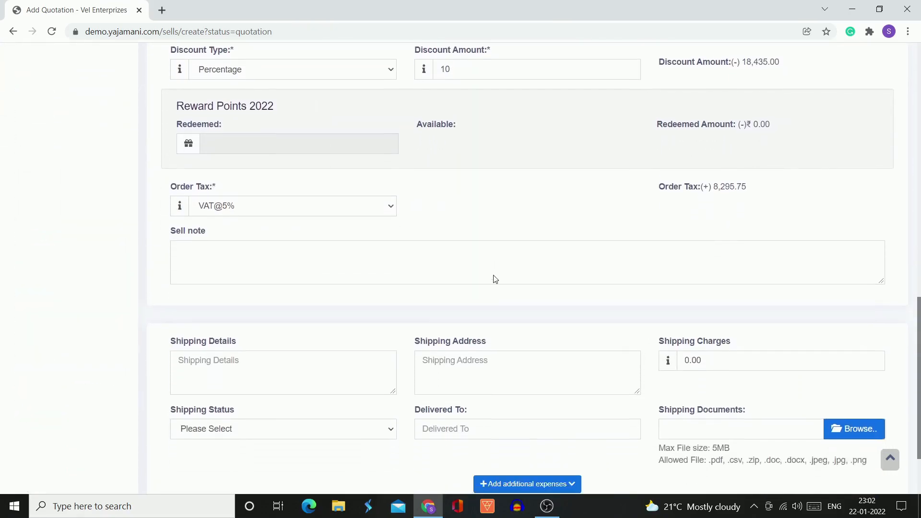
Check the quotation's discount, tax and total payable, and save the quotation without printing.
scroll(495, 279, down, 2)
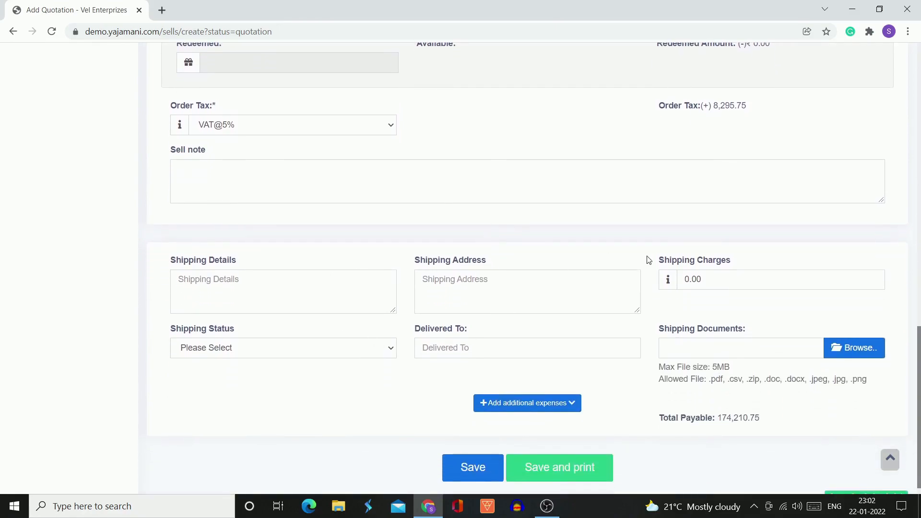
scroll(672, 202, up, 6)
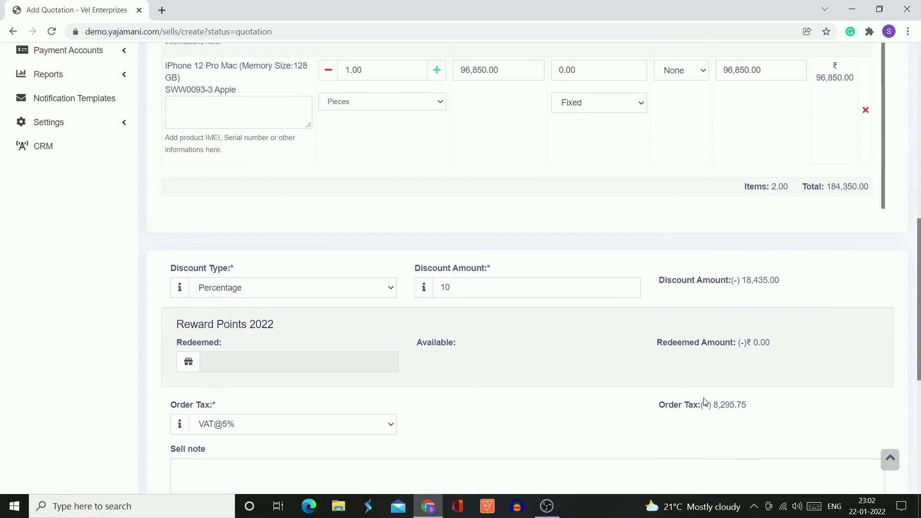
scroll(705, 402, down, 7)
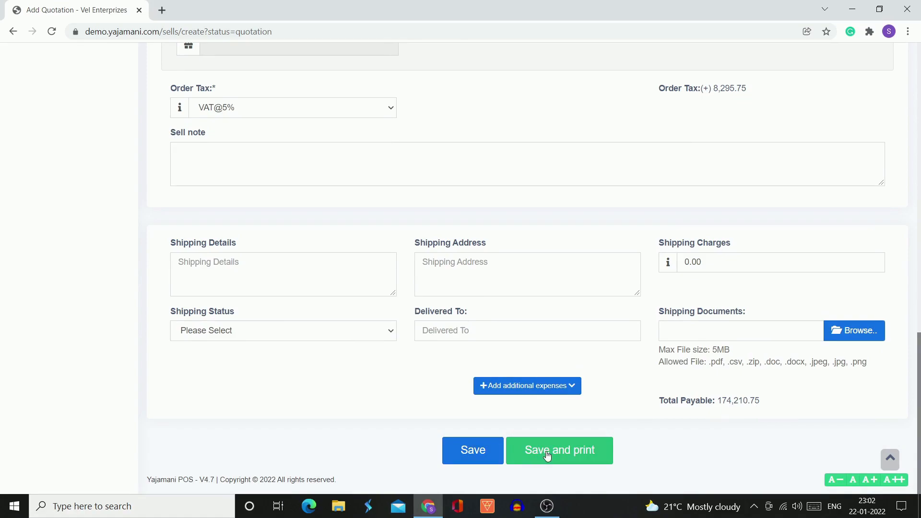
click(476, 451)
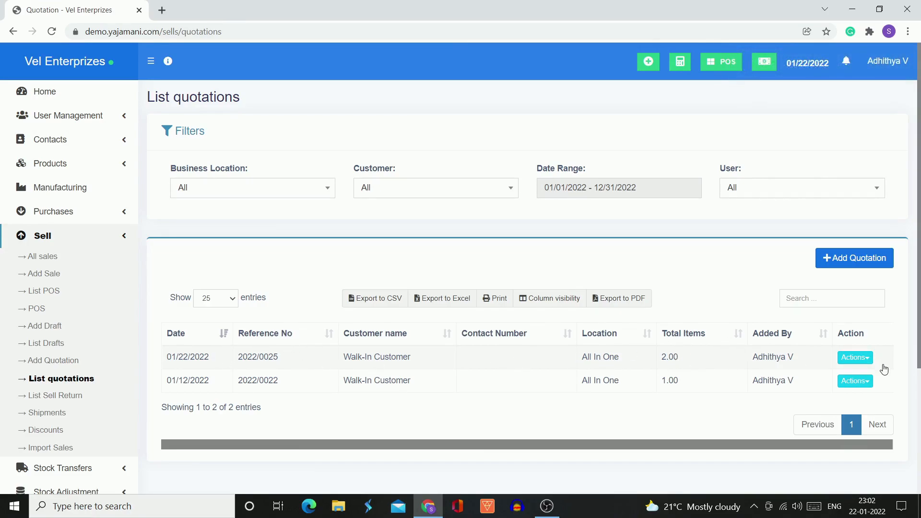
View the sell details of the 01/22/2022 quotation down to its activities, and close them.
scroll(774, 356, down, 2)
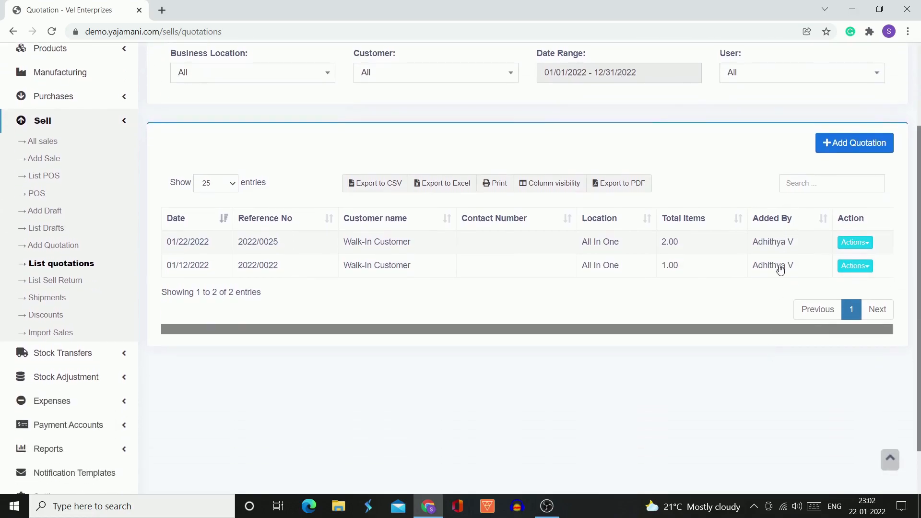
scroll(778, 266, up, 1)
click(867, 257)
click(766, 275)
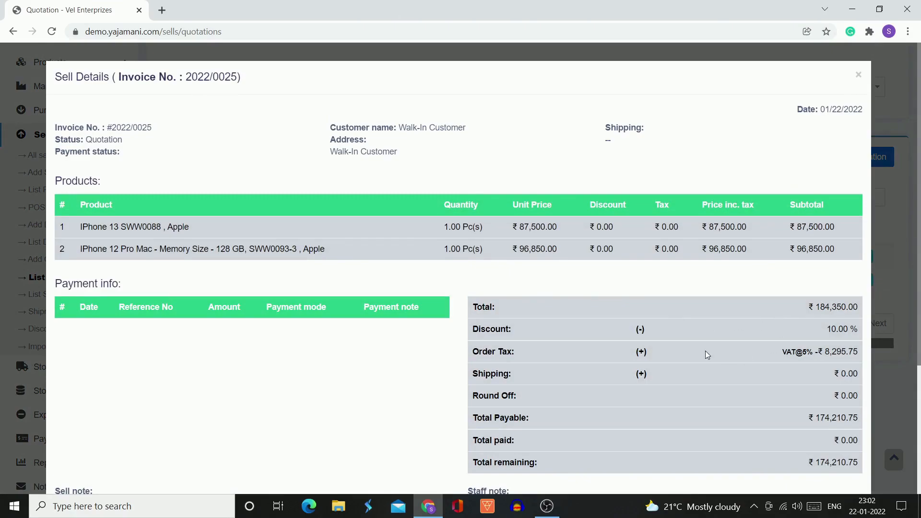
scroll(705, 353, down, 1)
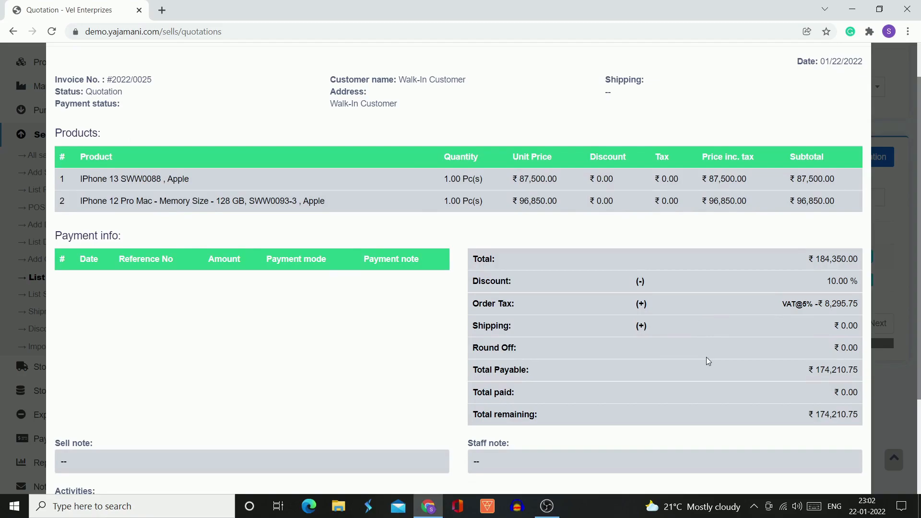
scroll(706, 361, down, 3)
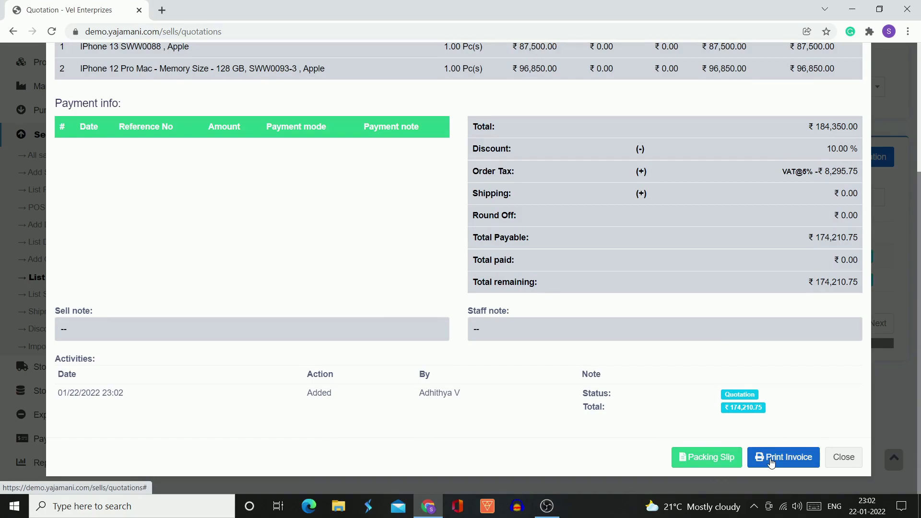
click(842, 459)
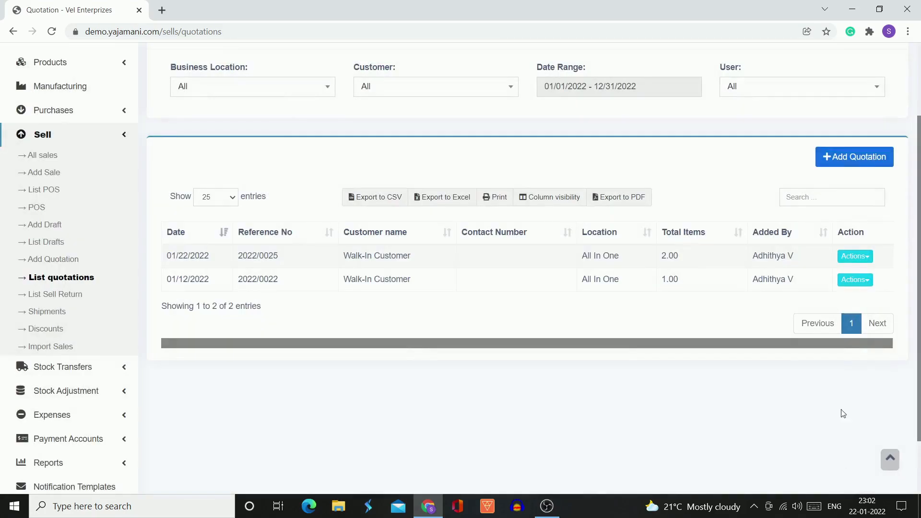
Display the quote URL of the 01/22/2022 quotation and copy the whole link.
click(853, 257)
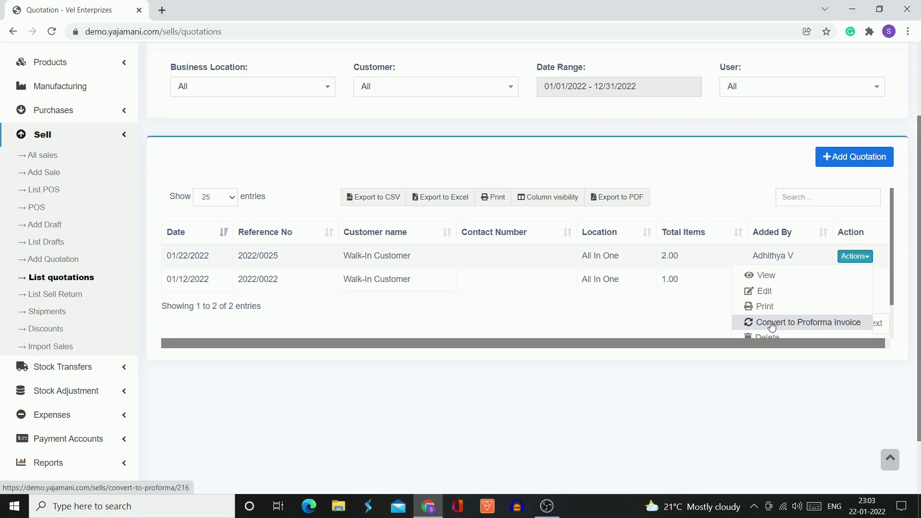
scroll(767, 319, down, 1)
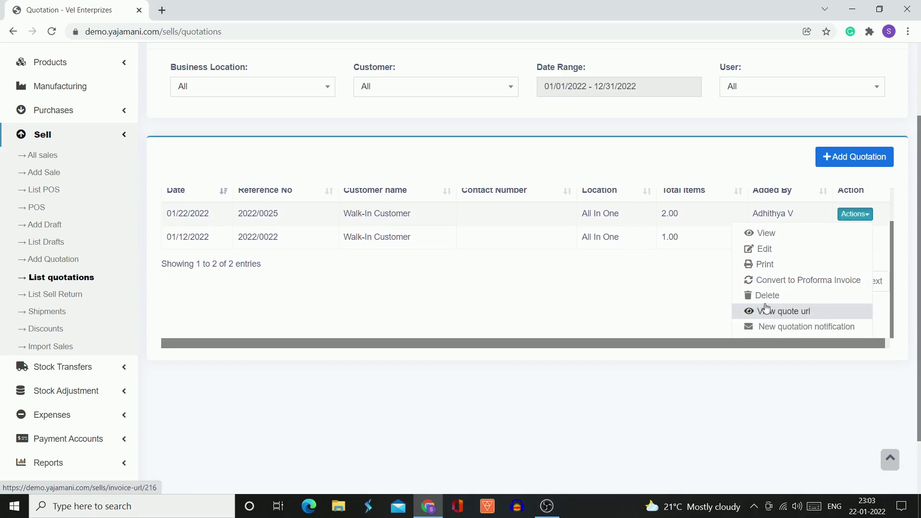
scroll(766, 307, down, 1)
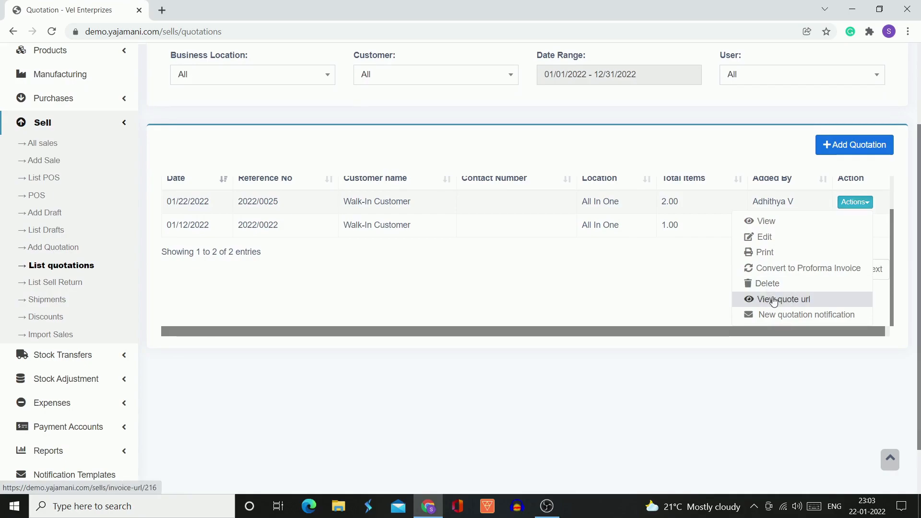
click(773, 300)
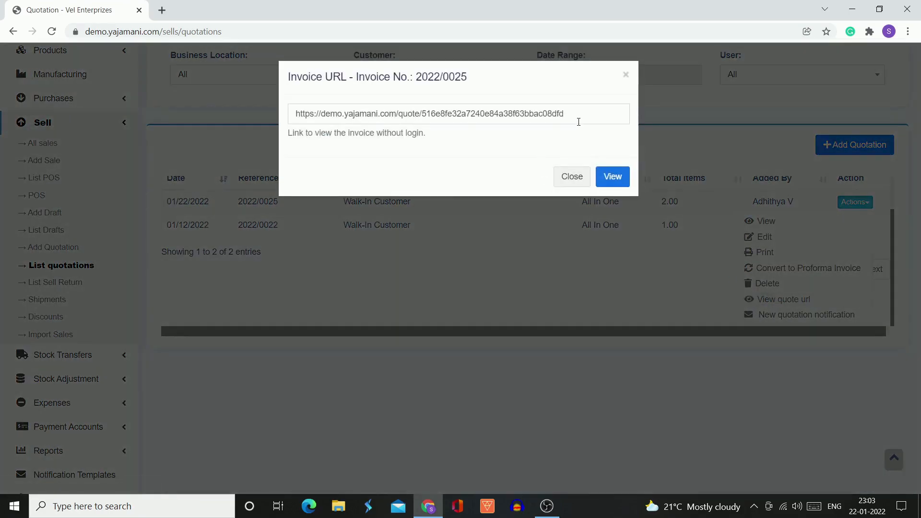
click(578, 122)
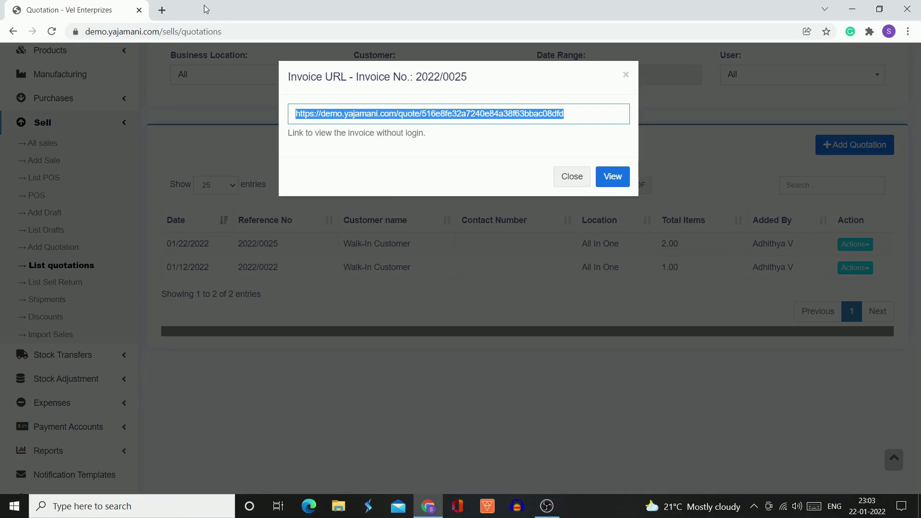
Open the copied quote link in a new browser tab to view the invoice, and return to the quotation list, closing the link dialog.
click(162, 10)
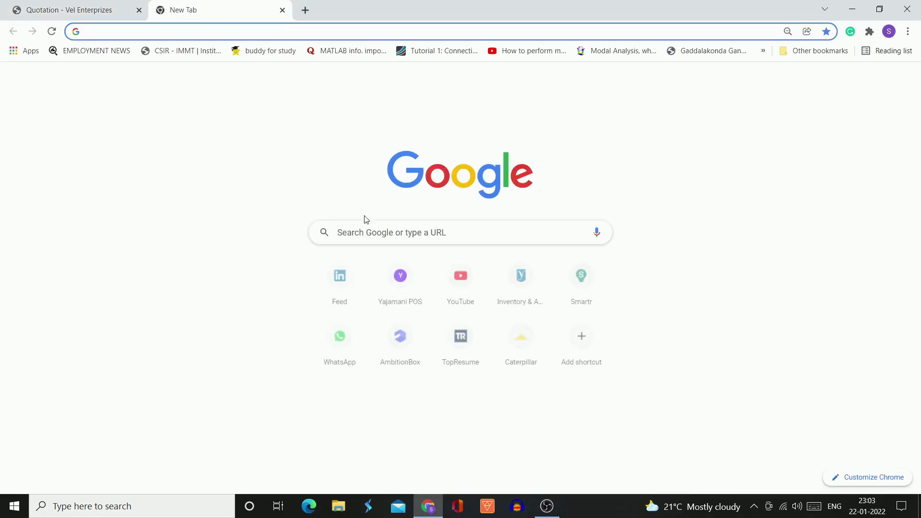
click(372, 233)
text(https://demo.yajamani.com/quote/516e8fe32a7240e84a38f63bbac08dfc)
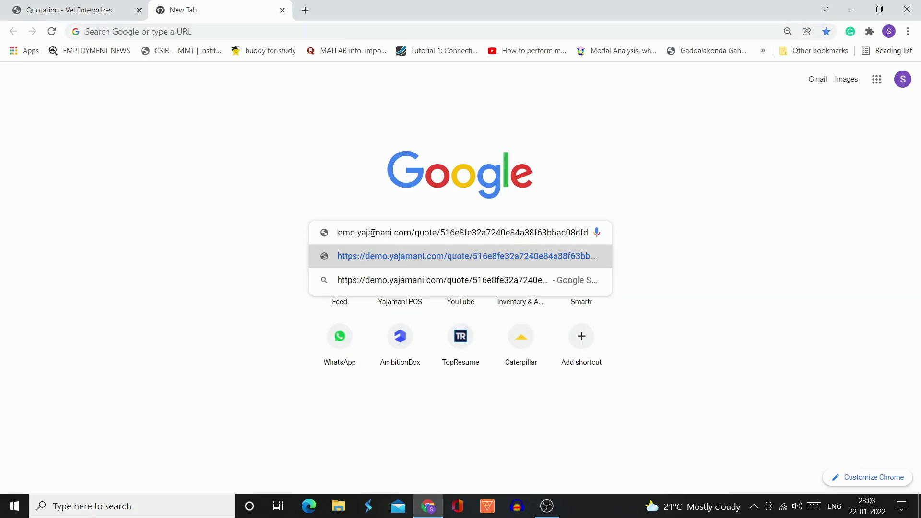
key(Return)
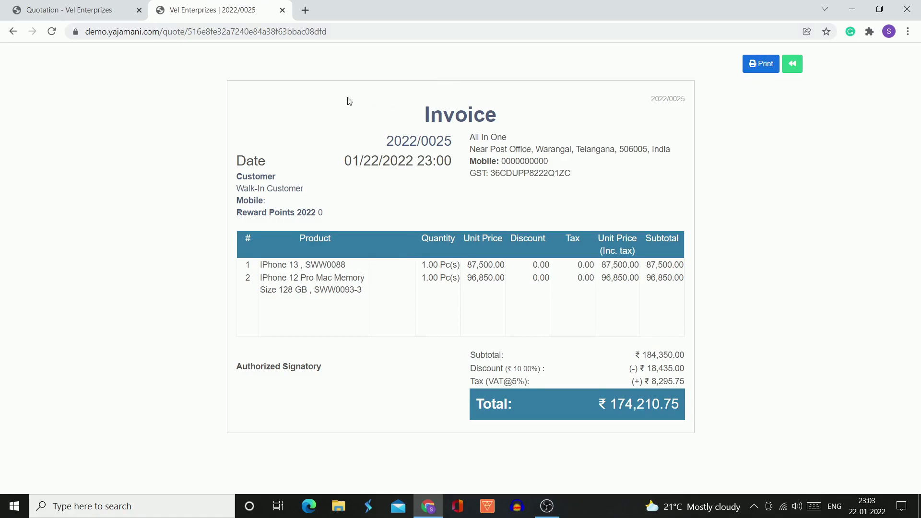
click(79, 4)
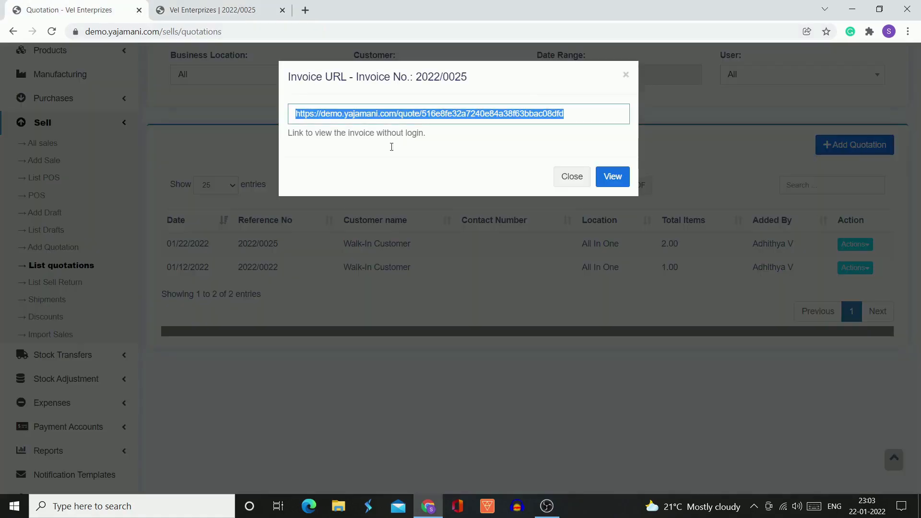
click(571, 176)
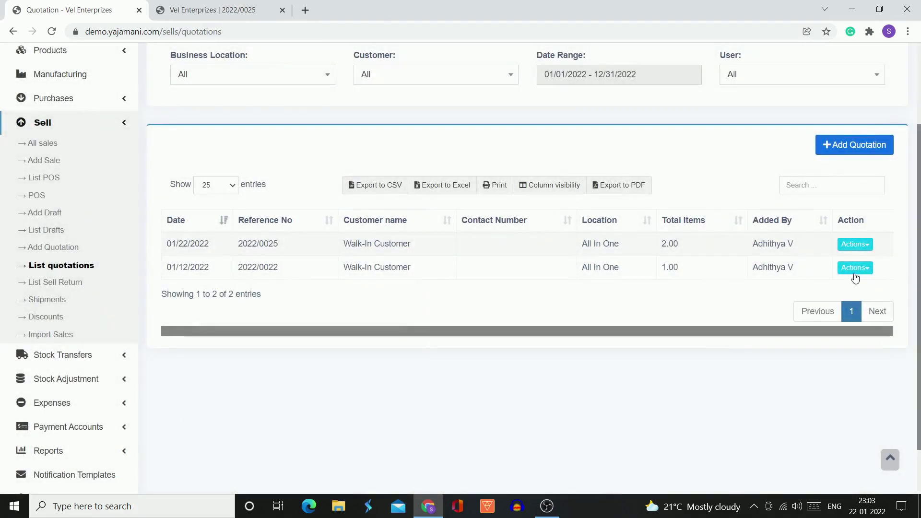
click(855, 244)
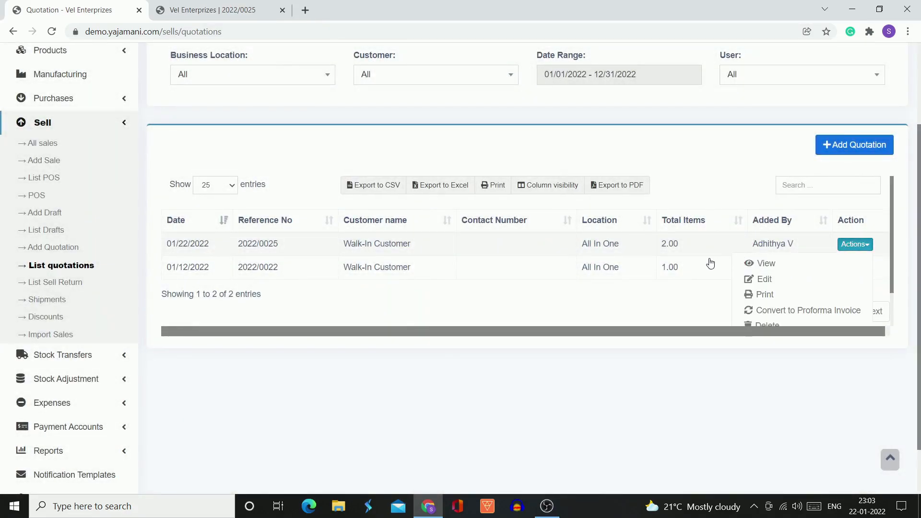
scroll(711, 261, down, 1)
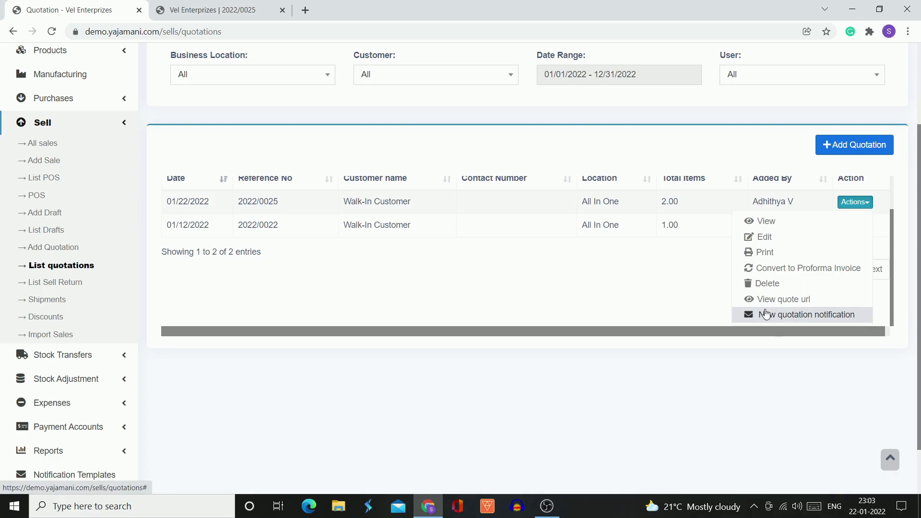
click(698, 277)
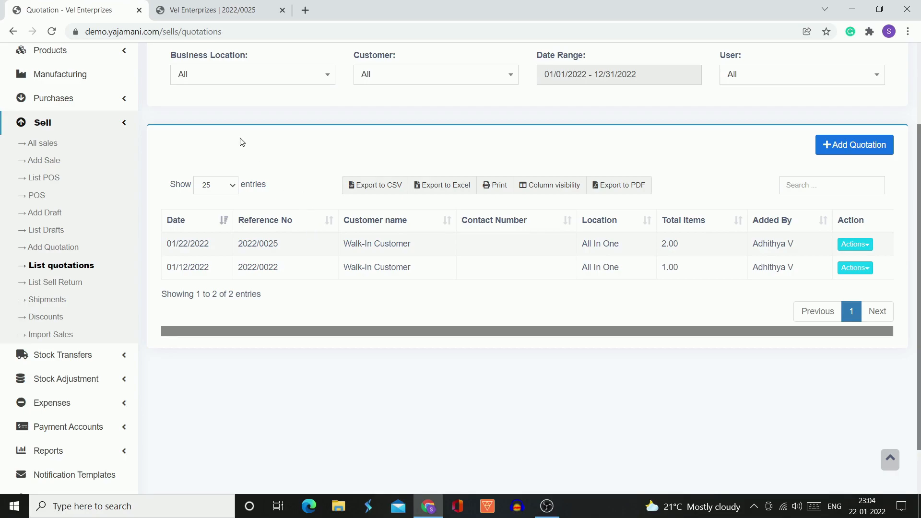
Leave the quotation list and go to the Home page.
scroll(202, 134, up, 3)
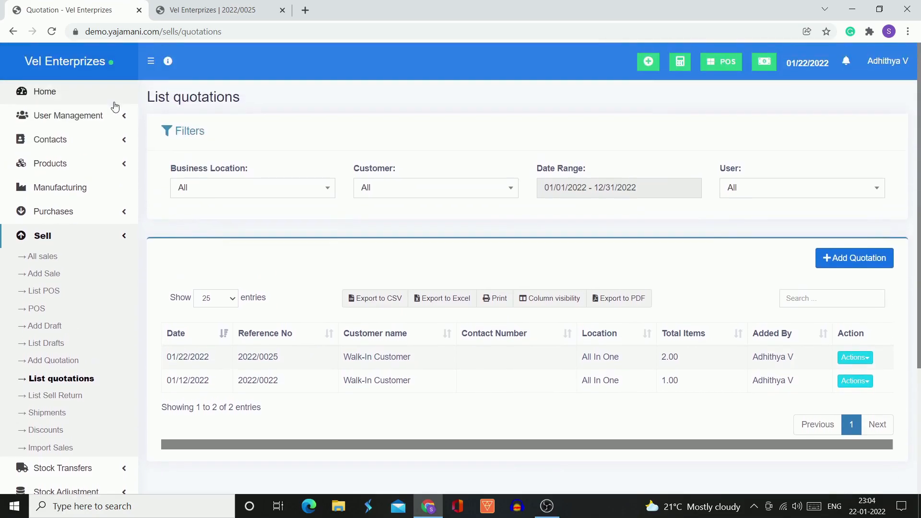
click(68, 92)
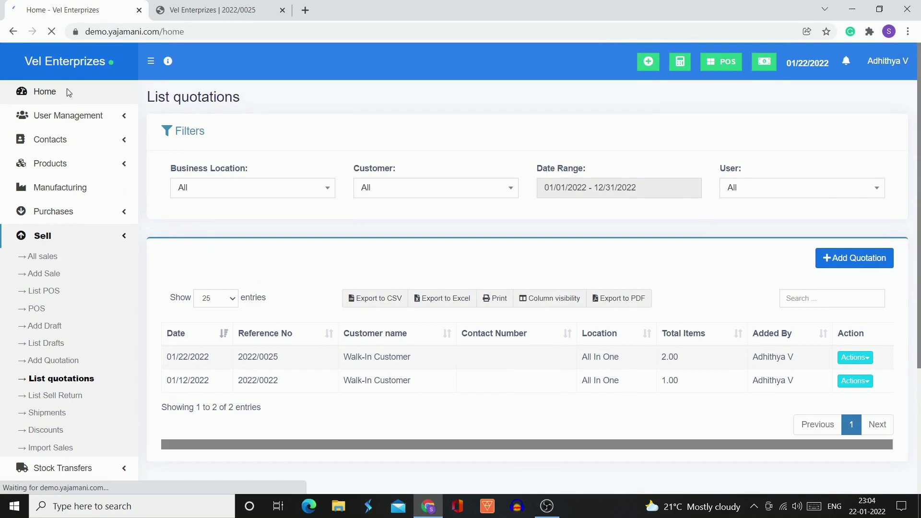